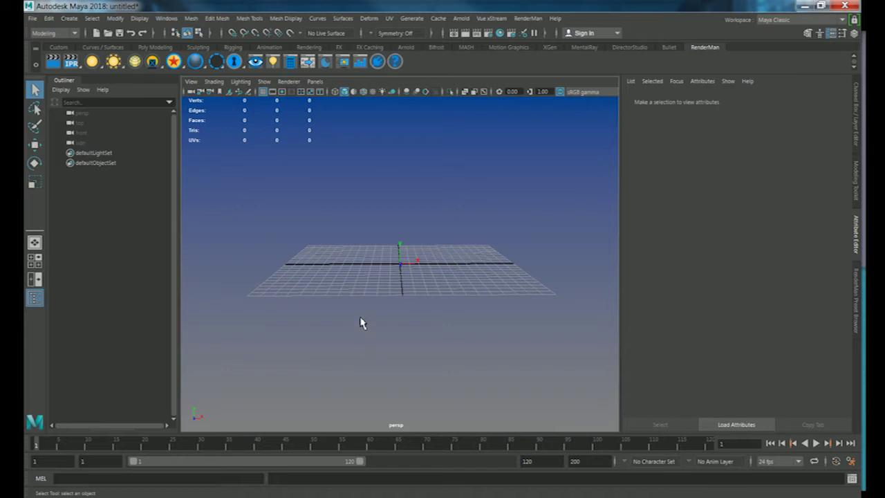
Frame the empty grid, then import the garden photo 344348.jpg as the camera's image plane
mouse_move(332, 261)
left_mouse_down("alt")
mouse_move(340, 262)
mouse_move(327, 259)
mouse_move(333, 275)
mouse_move(308, 307)
mouse_move(314, 300)
left_mouse_up("alt")
middle_click_drag(314, 300, 358, 221, "alt")
scroll(358, 222, "down", 3)
scroll(364, 233, "down", 3)
mouse_move(369, 256)
left_mouse_down("alt")
mouse_move(360, 251)
mouse_move(379, 258)
left_mouse_up("alt")
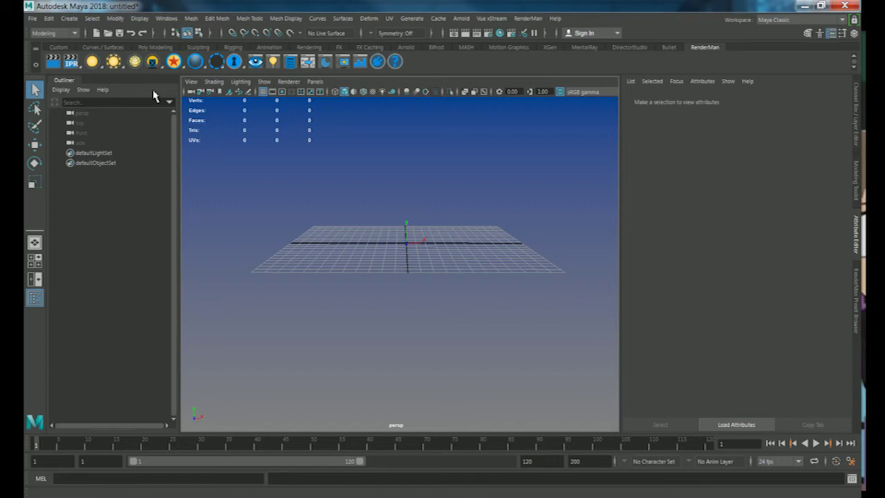
left_click(192, 82)
mouse_move(211, 304)
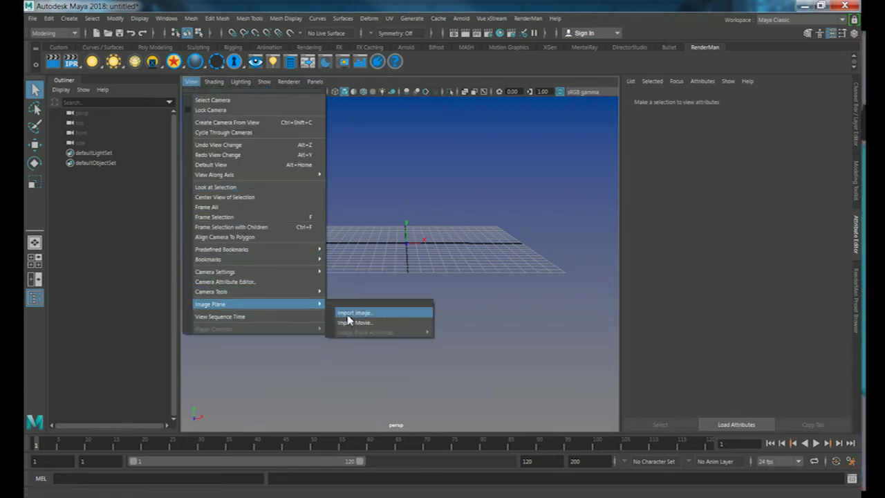
left_click(349, 312)
left_click(354, 247)
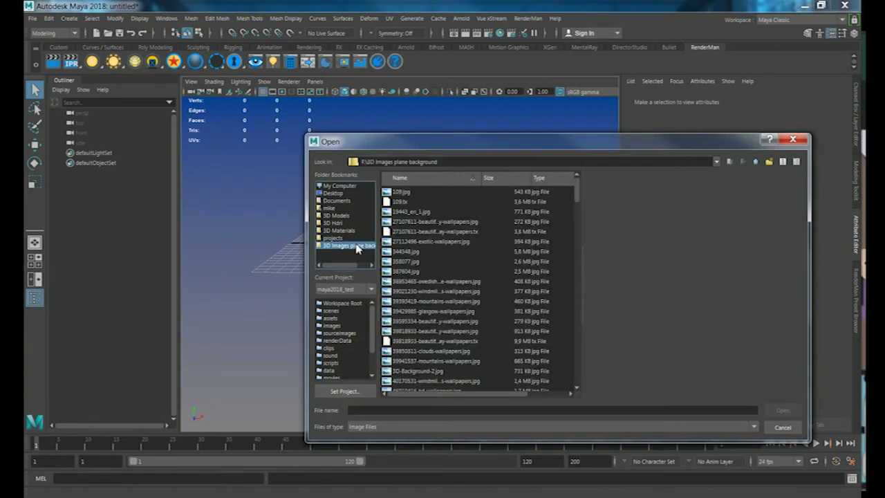
left_click(418, 216)
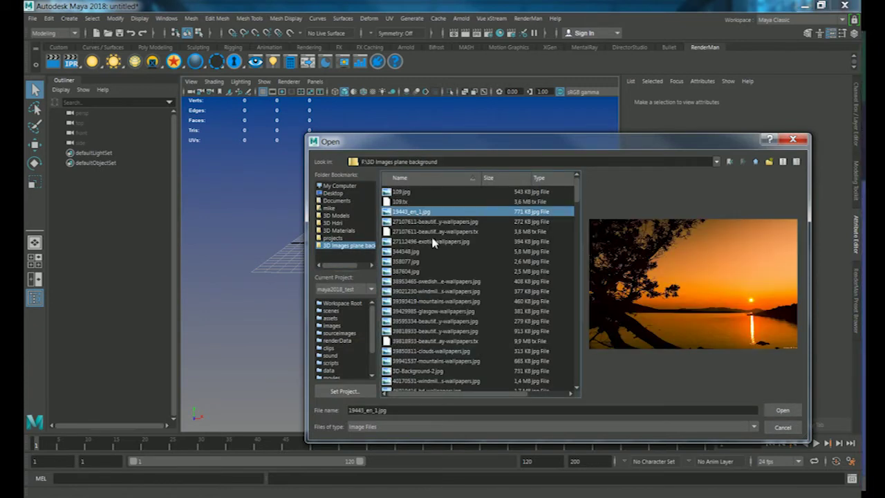
left_click(408, 252)
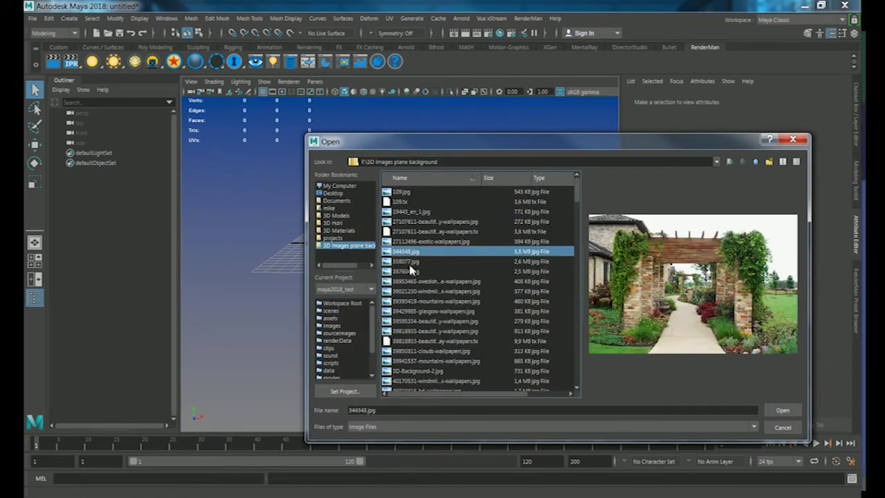
left_click(783, 413)
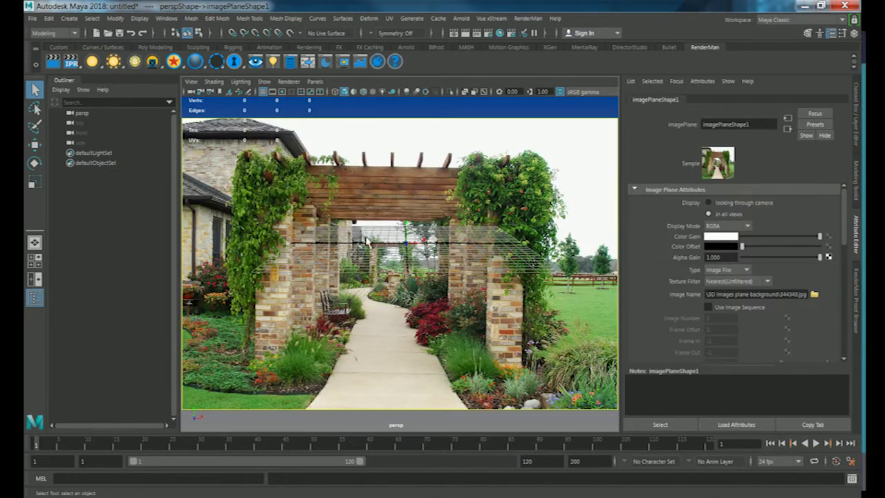
Tilt, zoom and orbit the camera until the grid lies flat along the garden walkway
mouse_move(405, 243)
left_mouse_down("alt")
mouse_move(403, 237)
mouse_move(418, 358)
left_mouse_up("alt")
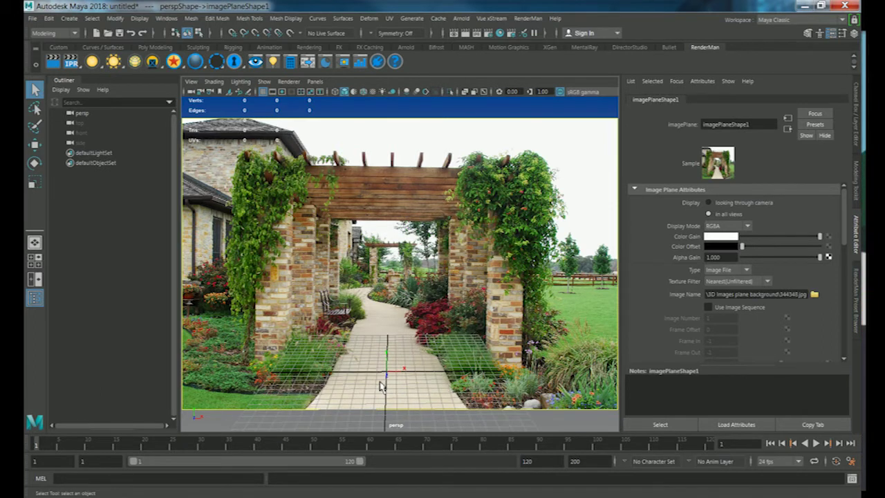
scroll(418, 358, "down", 1)
scroll(410, 371, "down", 2)
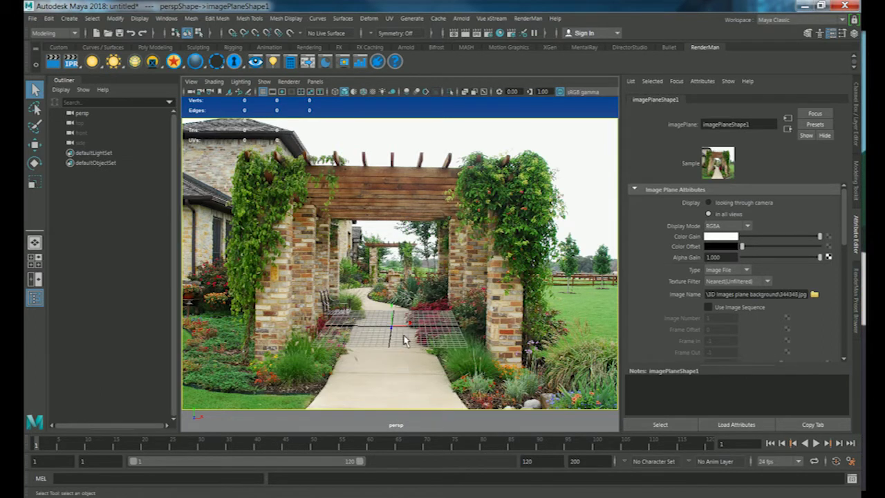
left_click_drag(405, 340, 407, 354, "alt")
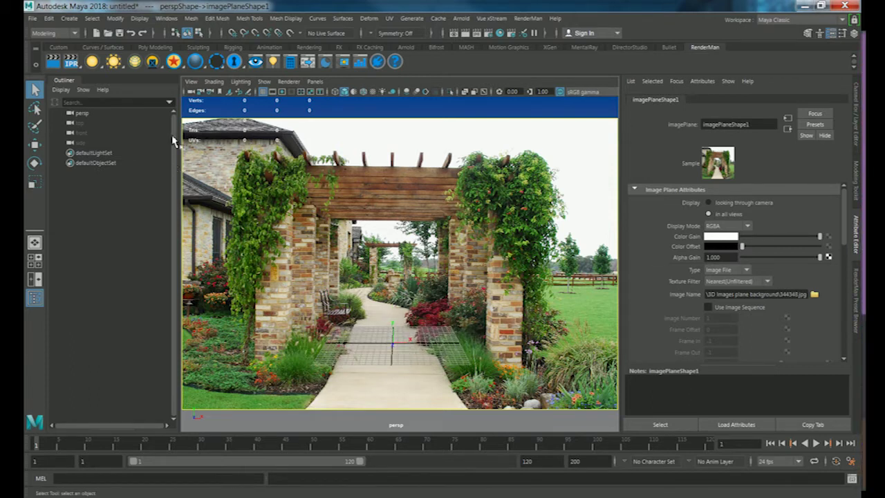
left_click(148, 48)
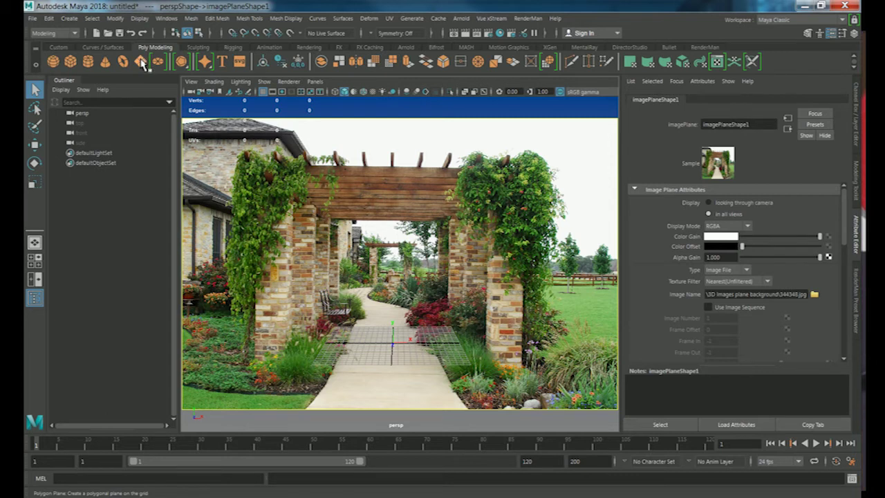
Create a polygon plane and scale it about 25.8 times to cover the walkway
left_click(141, 61)
key("r")
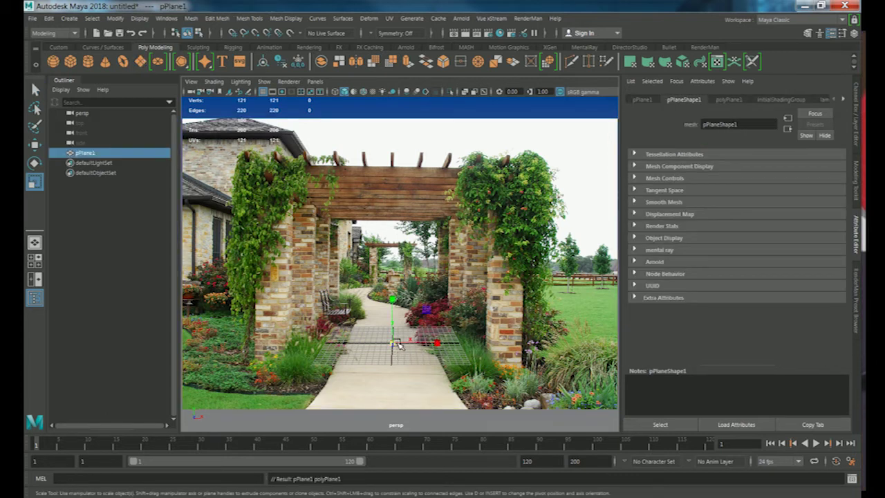
left_click_drag(394, 343, 476, 336)
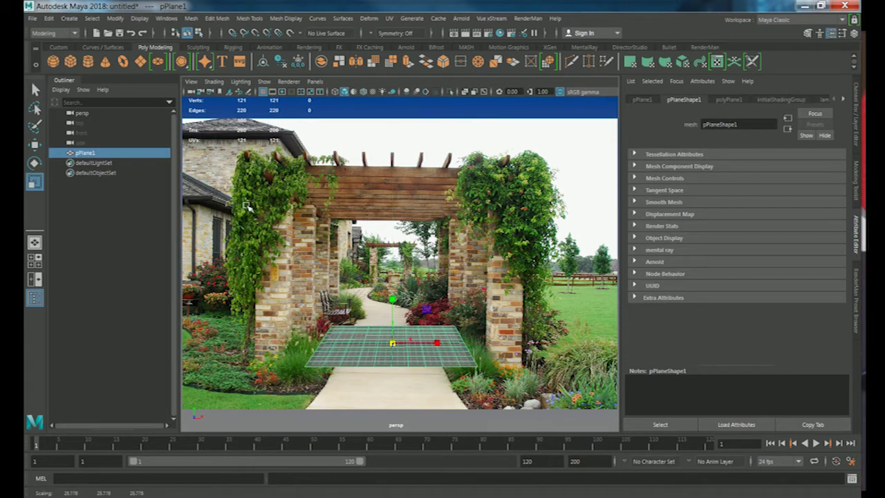
Add a polygon sphere, scale it to 4.2, and raise it above the plane
left_click(53, 62)
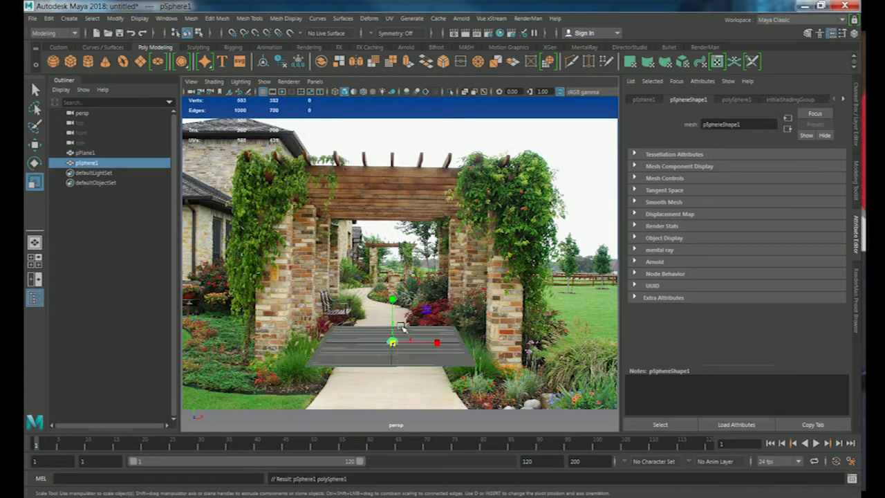
left_click_drag(394, 344, 415, 343)
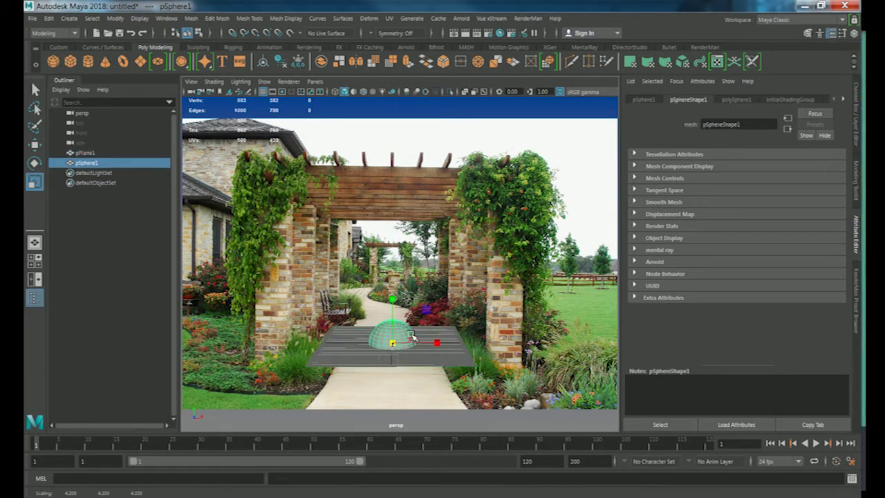
key("w")
left_click_drag(394, 304, 394, 270)
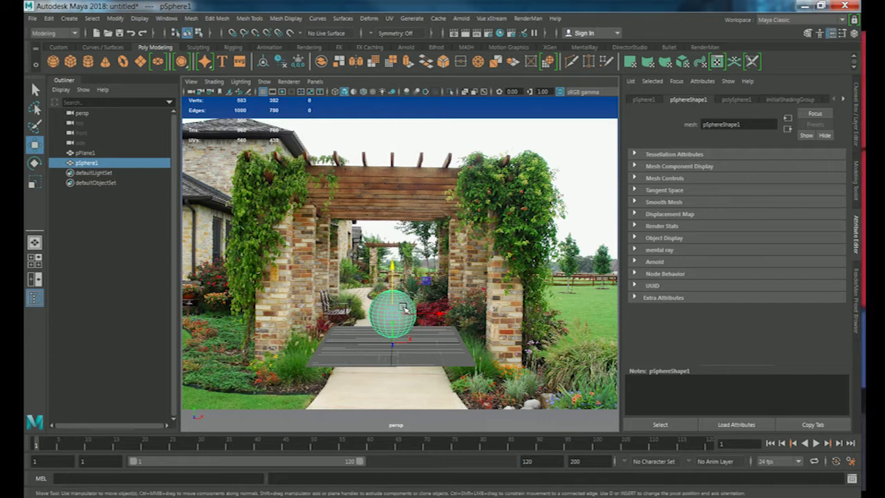
Assign the RenderMan Metal > Plain Chrome preset material to the sphere
left_click(860, 281)
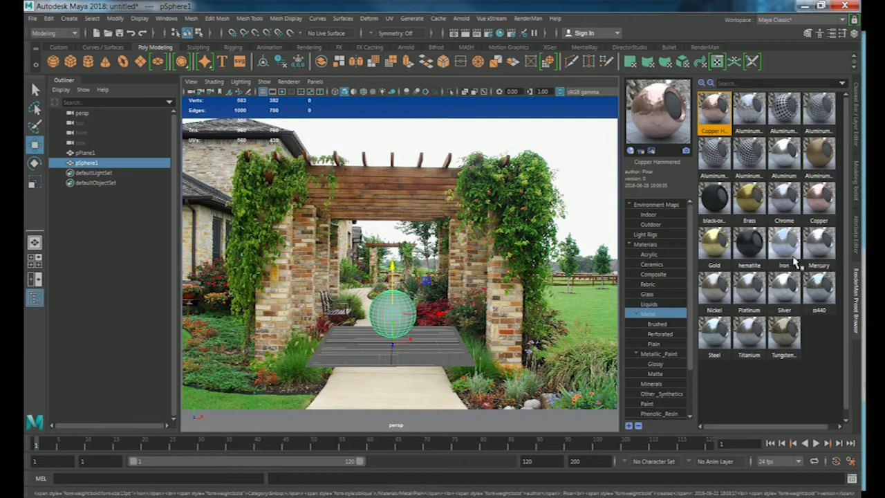
double_click(657, 323)
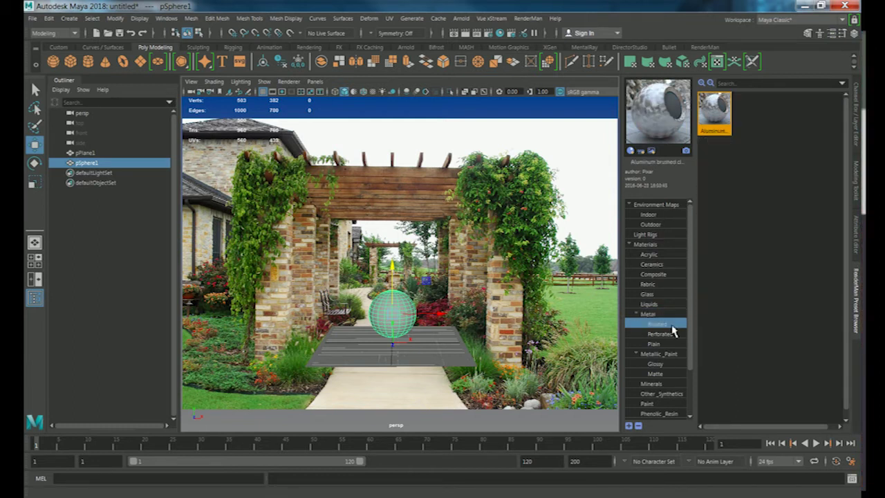
left_click(657, 343)
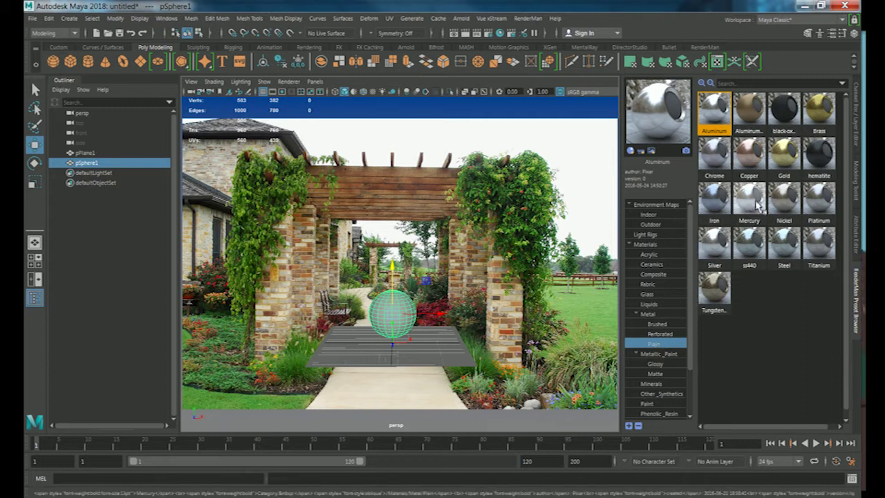
right_click(723, 152)
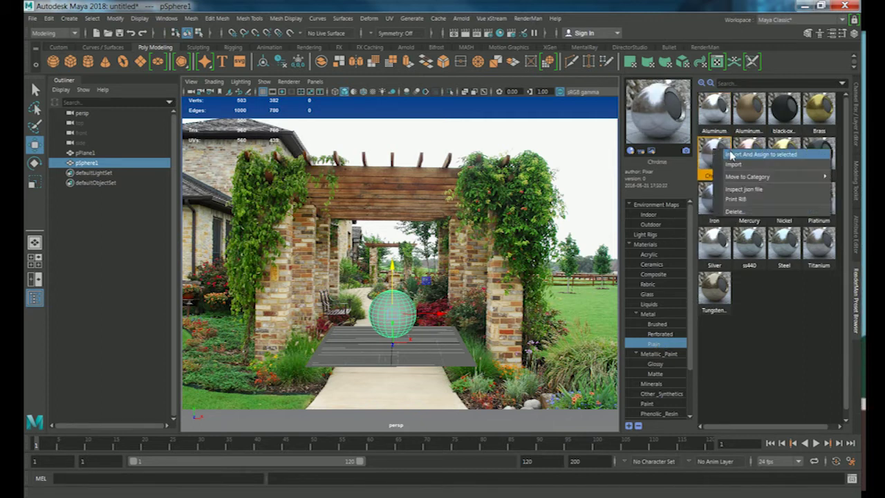
left_click(727, 155)
Turn the ground plane pPlane1 into a RenderMan holdout
left_click(418, 361)
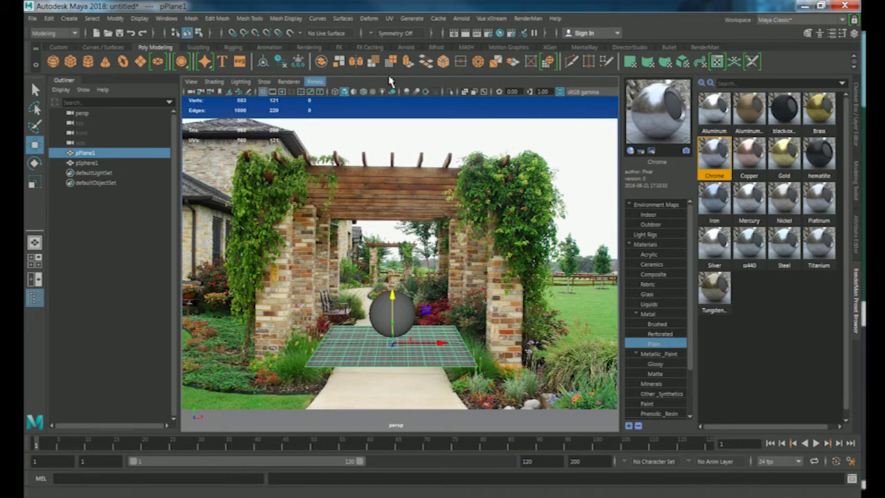
left_click(705, 47)
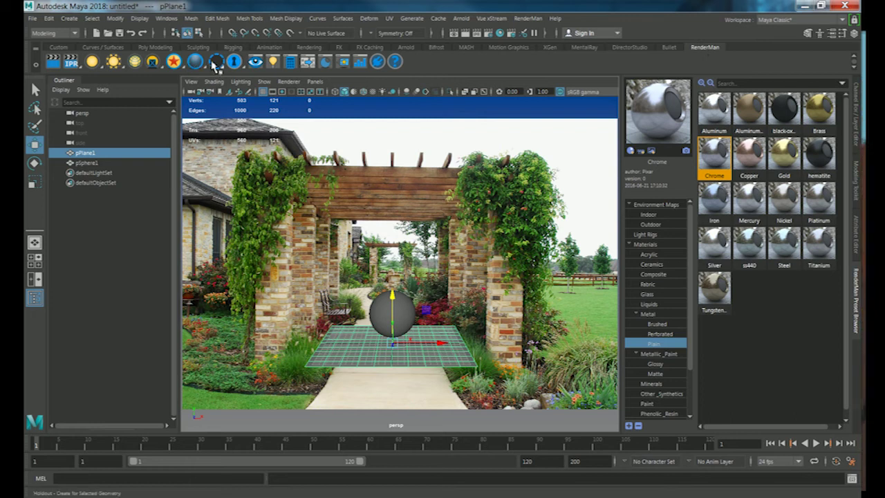
right_click(216, 64)
left_click(244, 67)
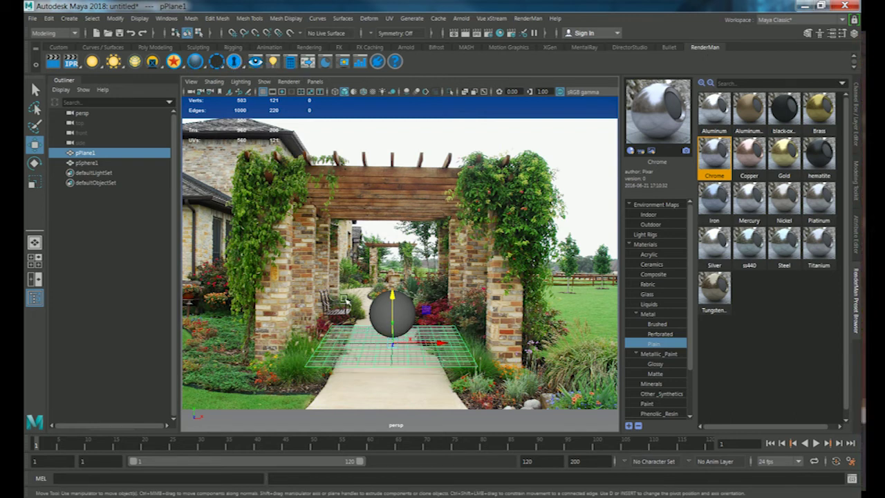
Add a PxrDistantLight, scale it up, and raise it above the chrome sphere
right_click(113, 62)
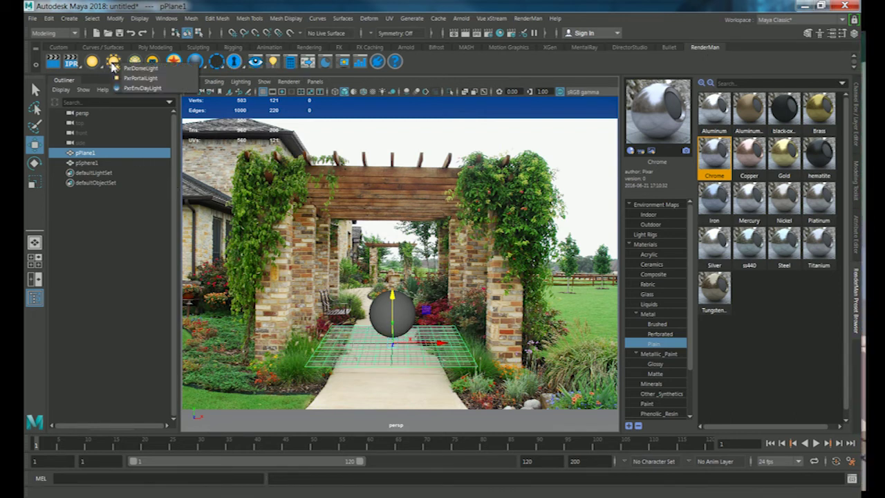
right_click(96, 63)
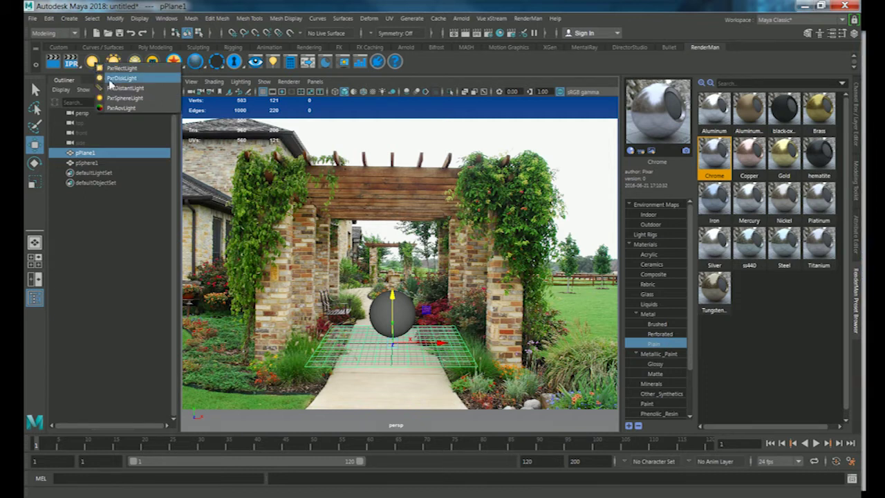
left_click(116, 88)
key("r")
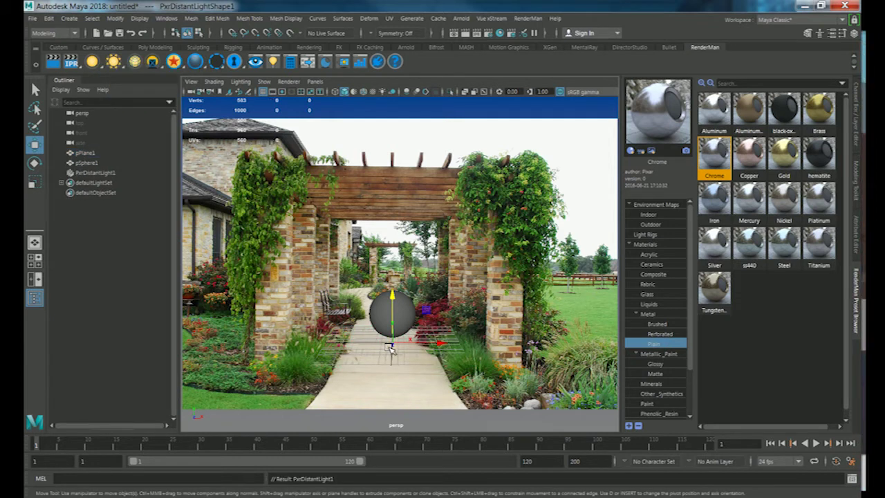
left_click(394, 342)
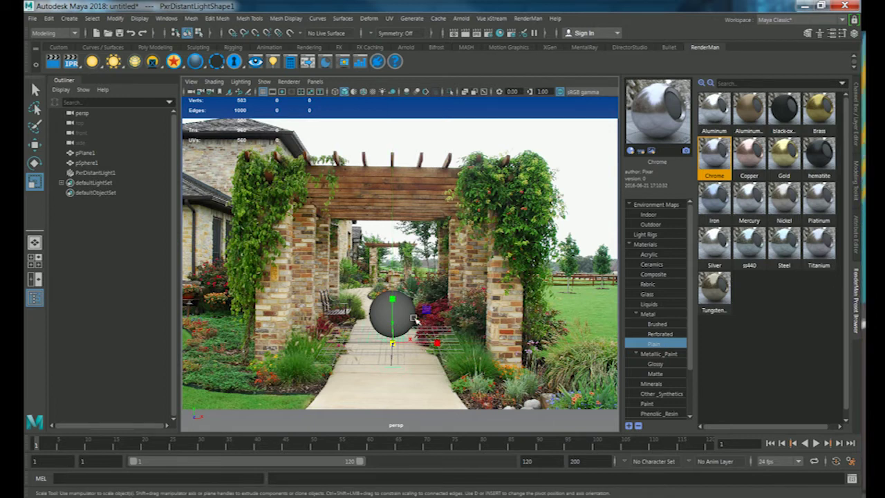
key("w")
left_click_drag(397, 298, 395, 238)
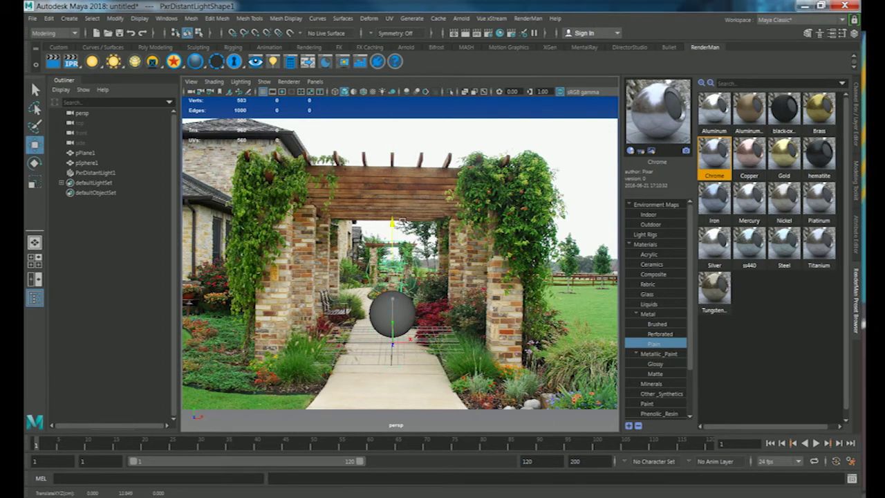
key("e")
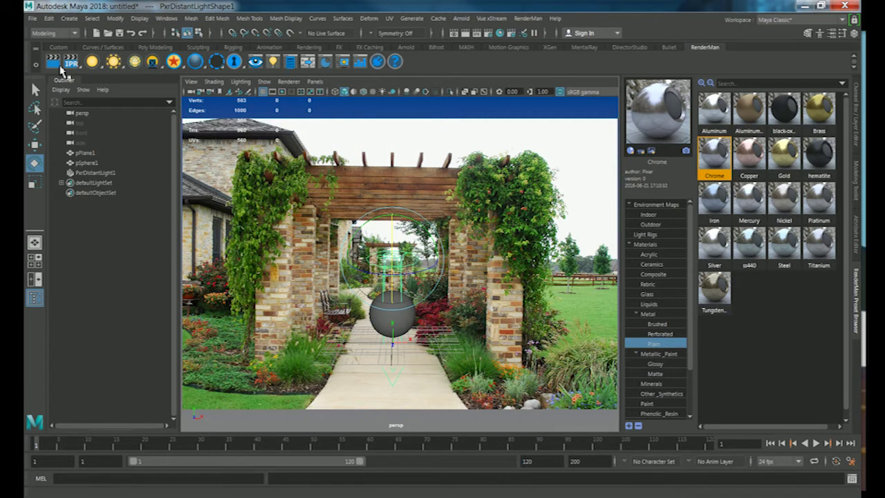
Make a RenderMan test render, then tilt the distant light to about -76 degrees
left_click(52, 62)
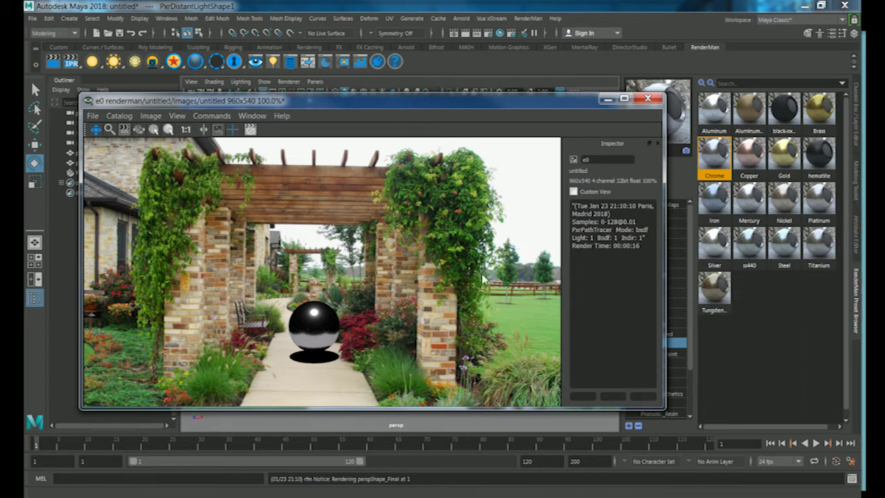
left_click(604, 101)
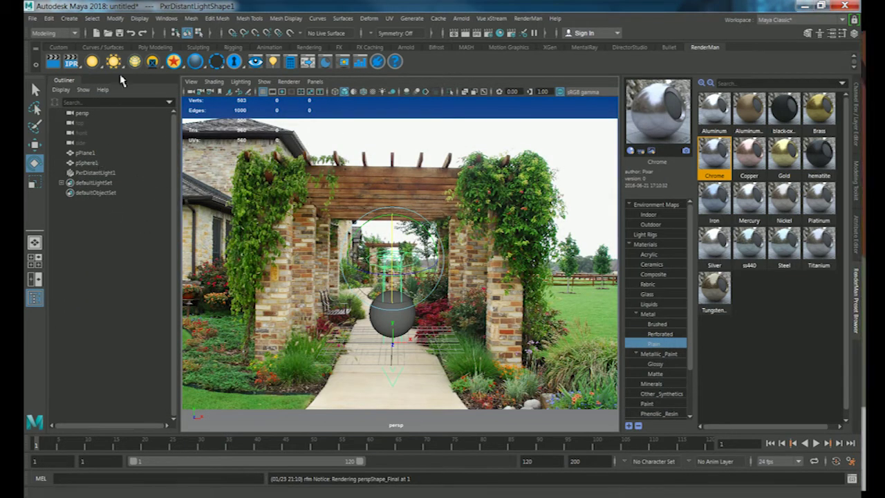
left_click_drag(392, 264, 415, 270)
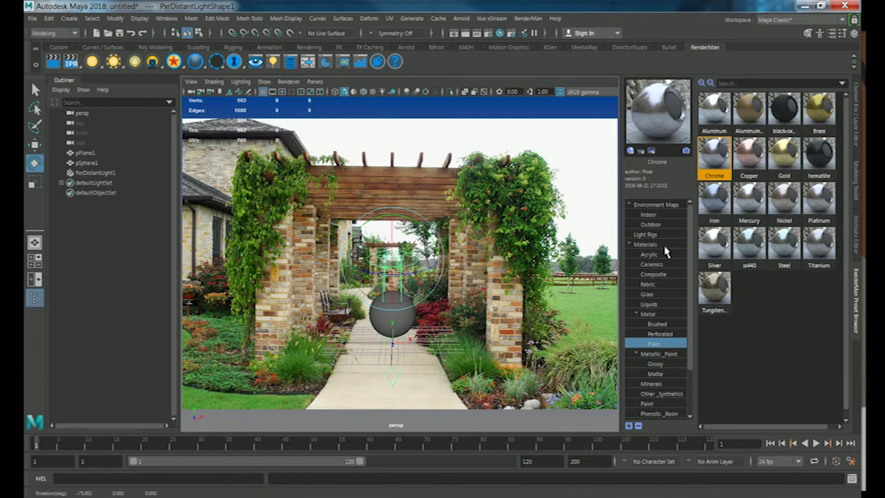
Show the distant light's attributes, with intensity 50000, and close the render view
left_click(858, 186)
left_click(857, 235)
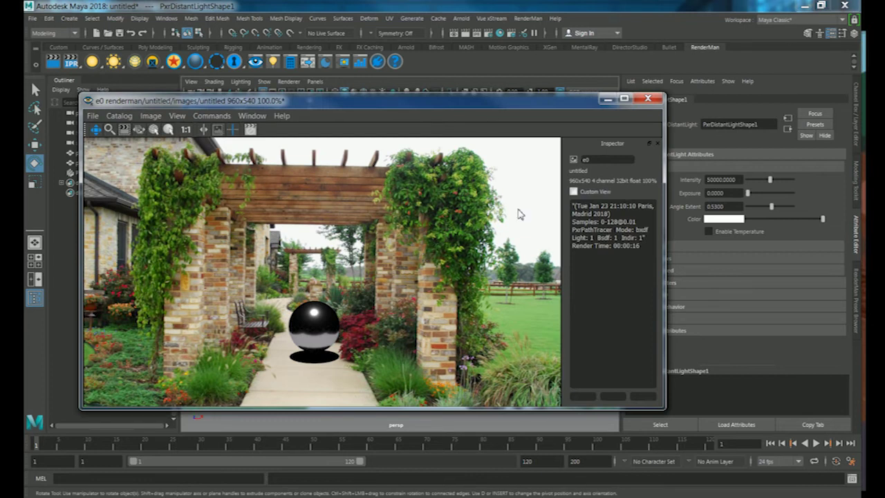
left_click(648, 100)
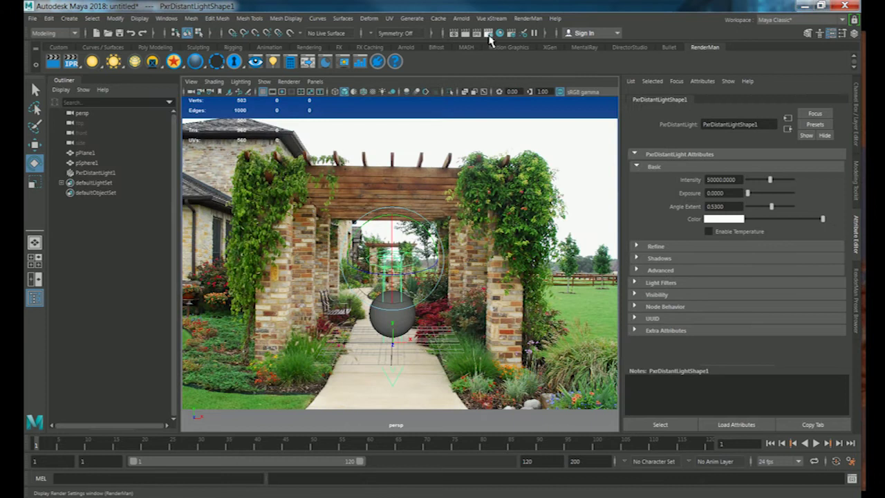
Set the render image size preset to 640x480 and start an IPR preview render
left_click(488, 34)
scroll(588, 343, "down", 3)
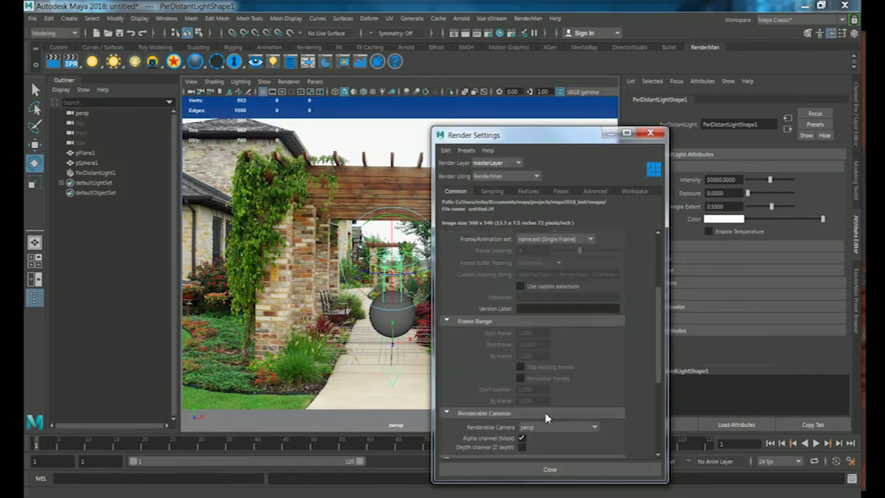
scroll(546, 418, "down", 3)
left_click(553, 353)
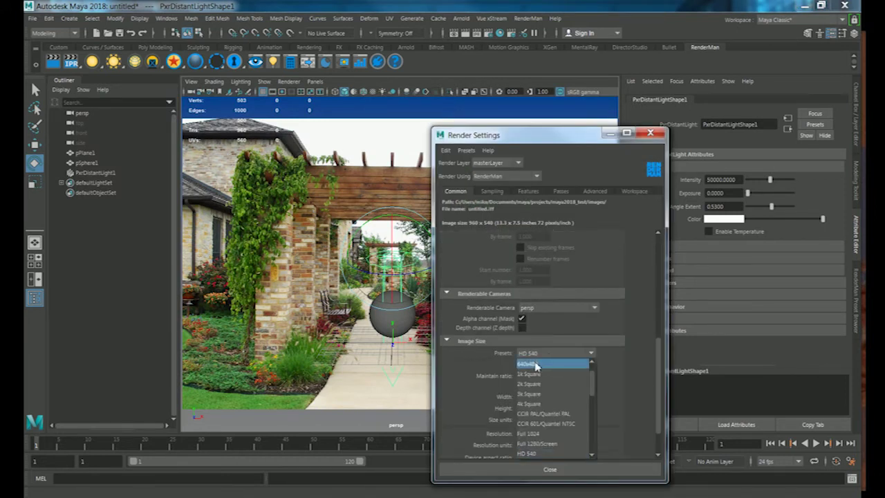
left_click(537, 364)
left_click(658, 132)
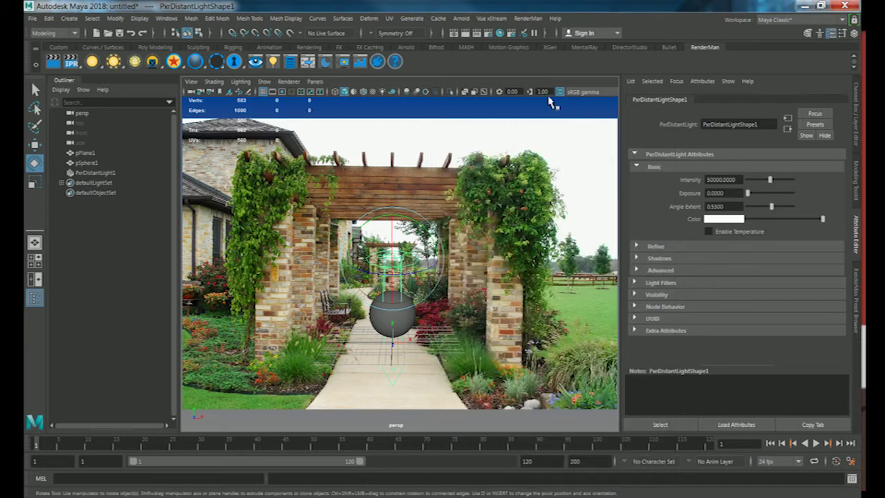
left_click(73, 64)
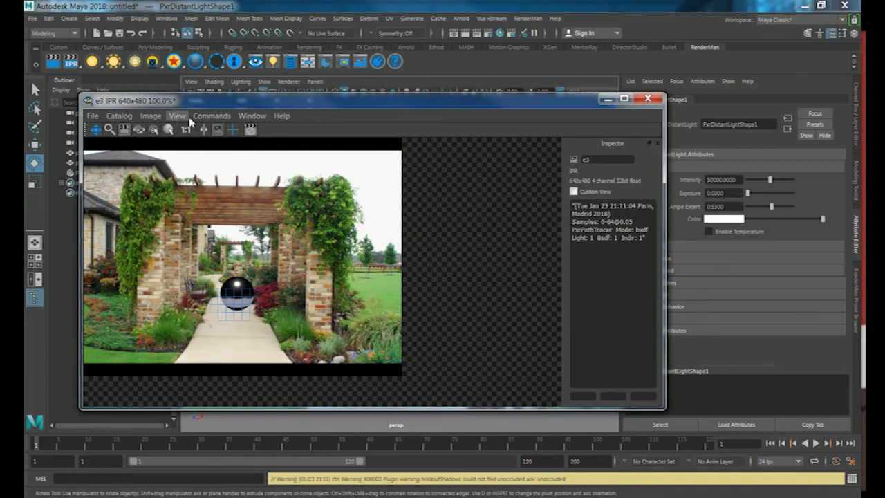
Fit the IPR window to its 640x480 image, move it aside, and bring up Render Setup
left_click(176, 115)
left_click(190, 127)
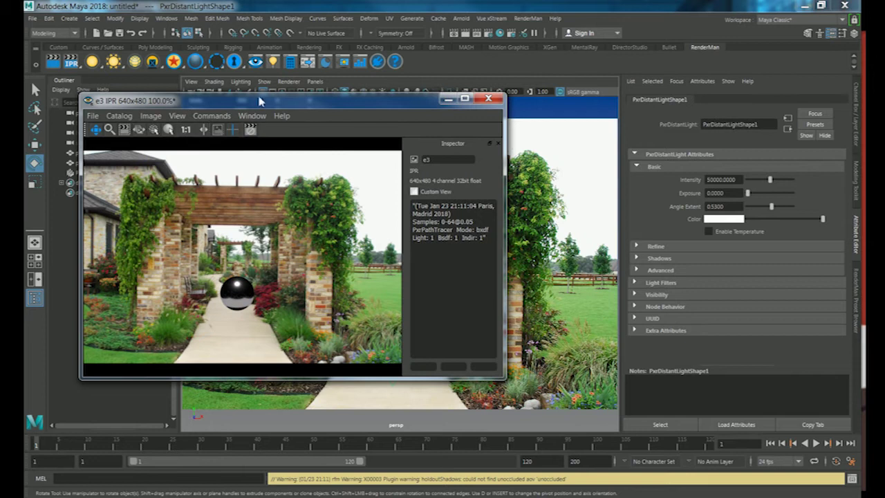
left_click_drag(263, 102, 231, 147)
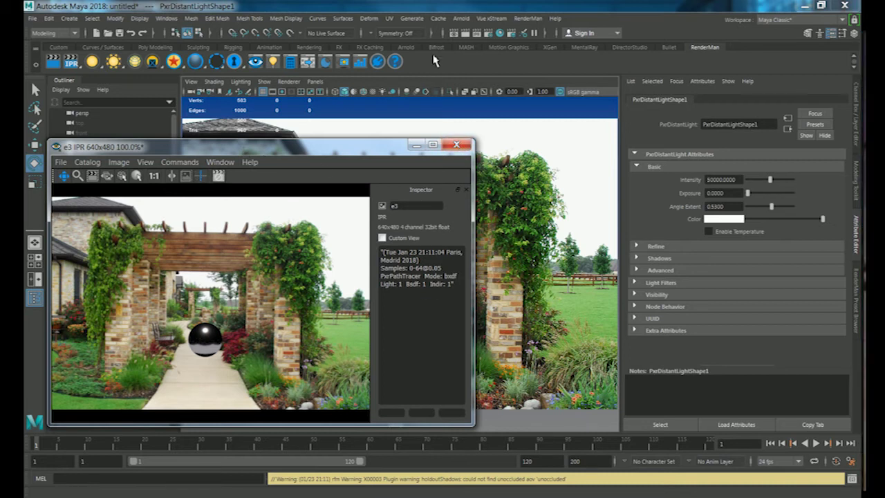
left_click(510, 33)
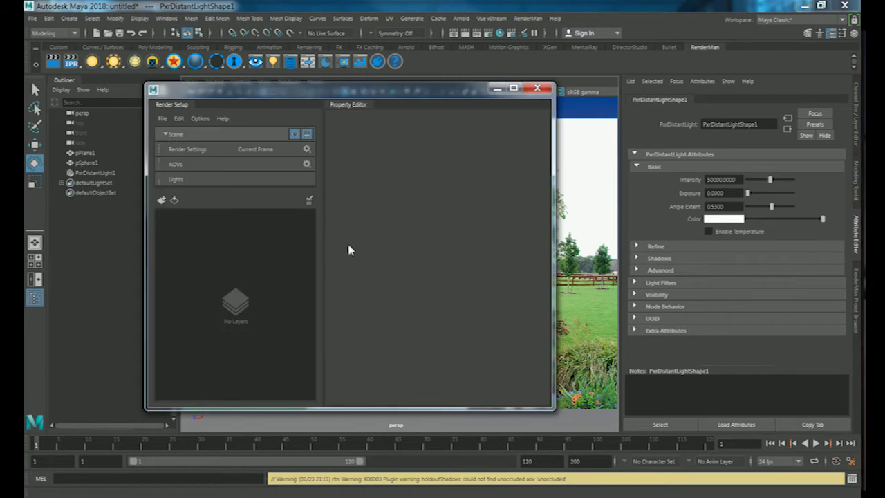
Close Render Setup and switch the image size preset to 320x240 in Render Settings
left_click(537, 88)
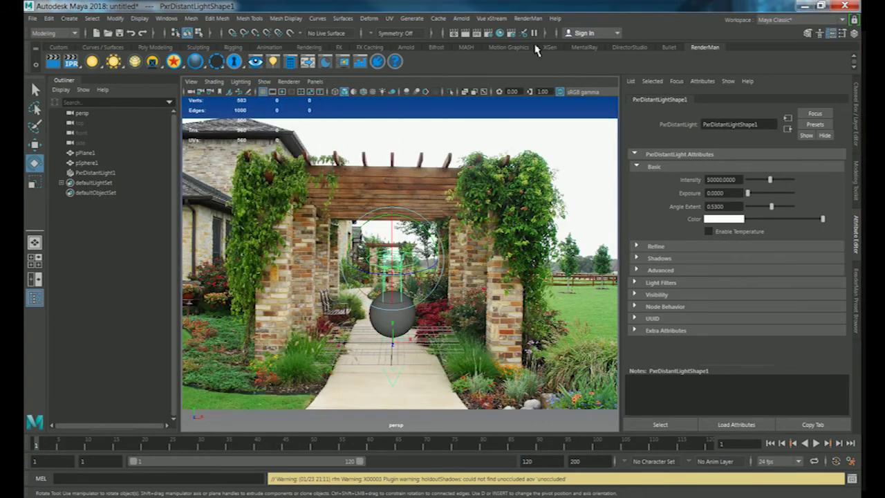
left_click(496, 35)
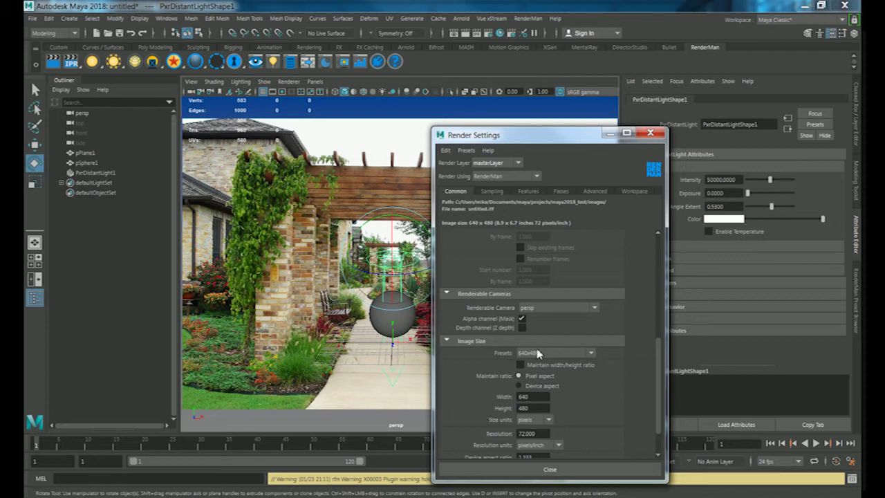
left_click(538, 352)
left_click(534, 368)
left_click(650, 133)
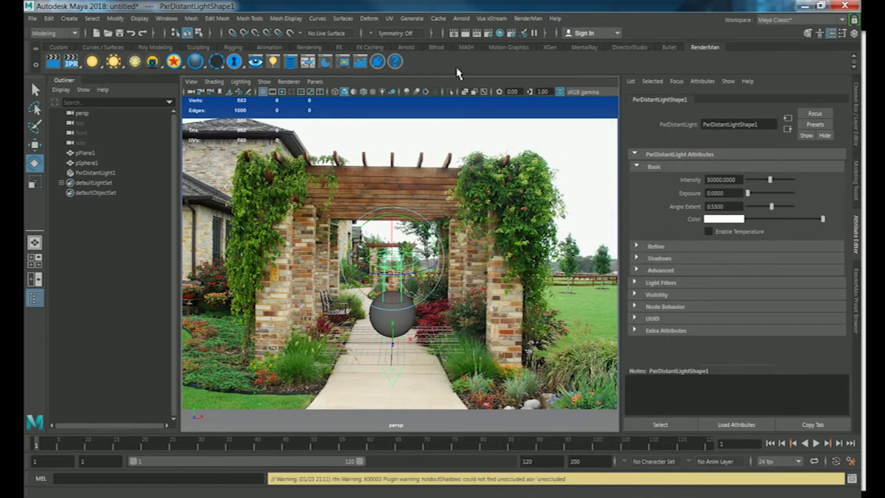
Render a 320x240 RenderMan frame and fit the image window to it
left_click(54, 64)
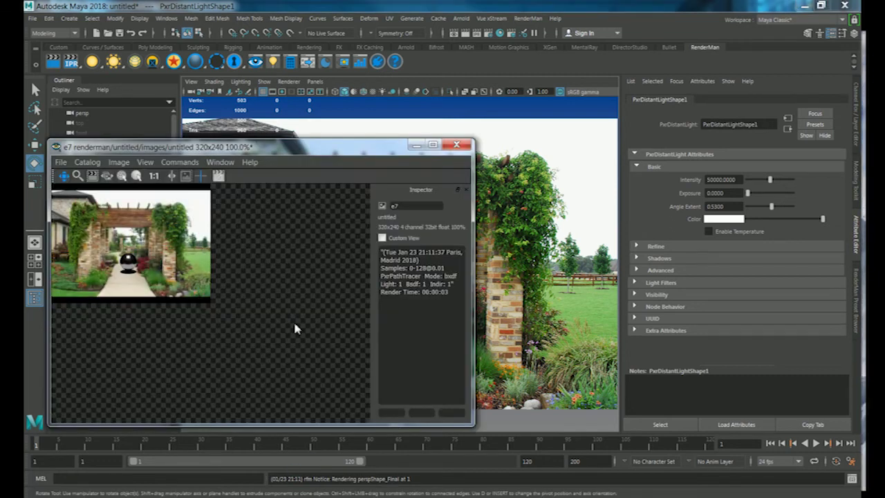
left_click(145, 162)
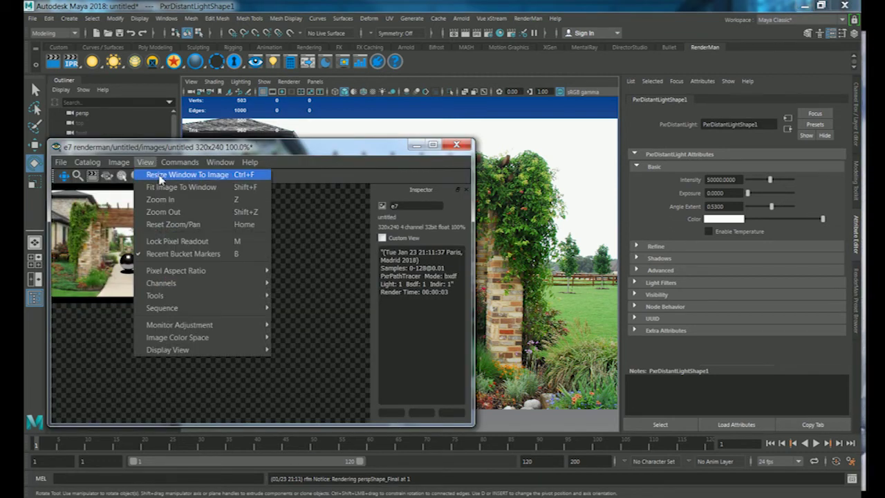
left_click(163, 174)
left_click_drag(183, 232, 173, 259)
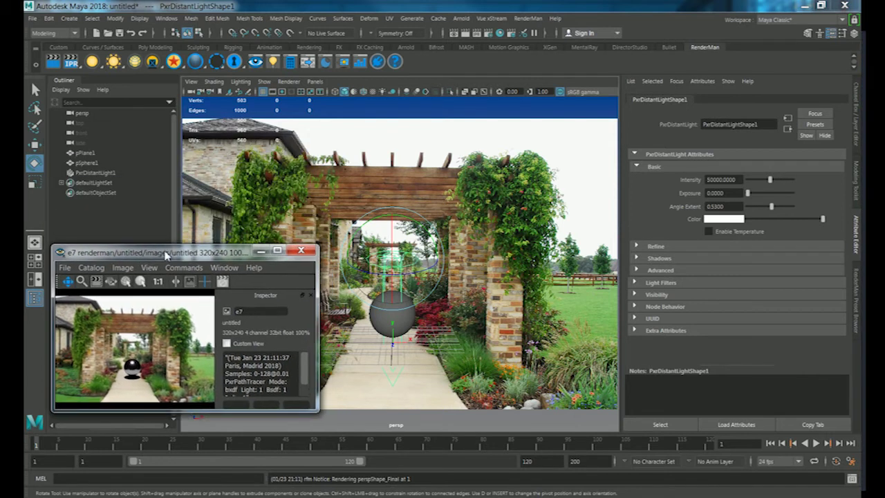
Select the sphere and set the render image window to stay always on top
left_click(409, 322)
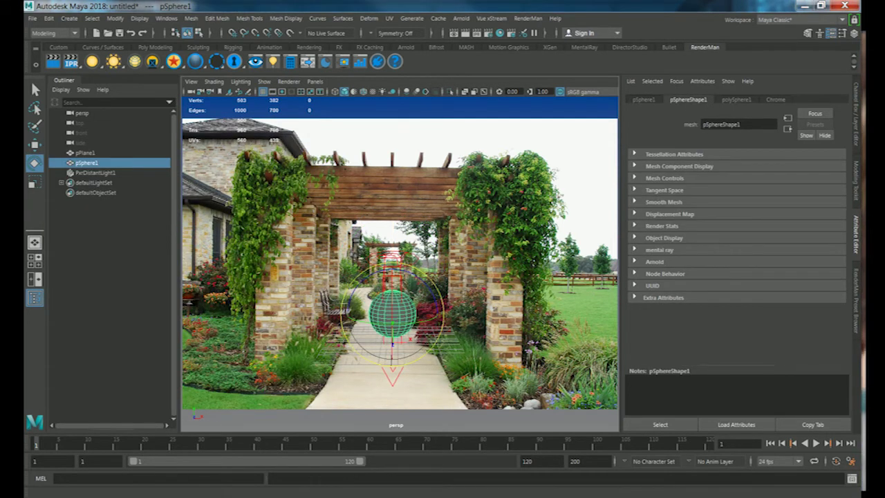
left_click(181, 492)
right_click(216, 253)
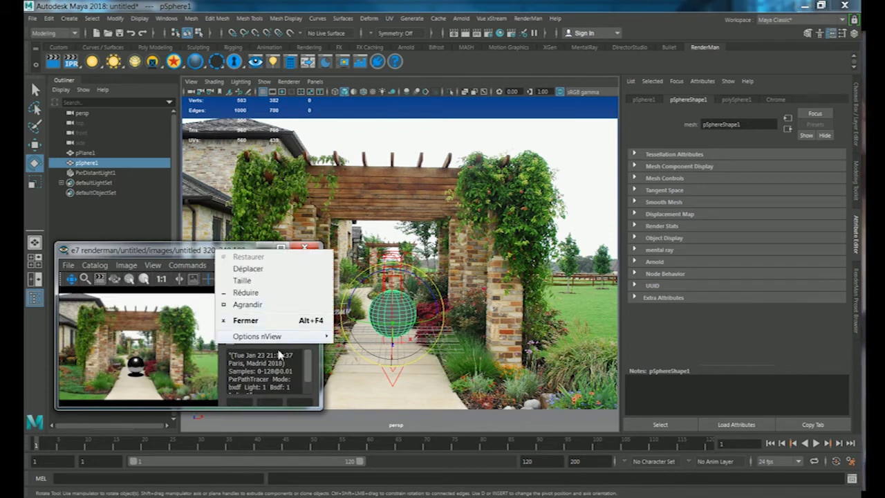
mouse_move(256, 336)
left_click(389, 401)
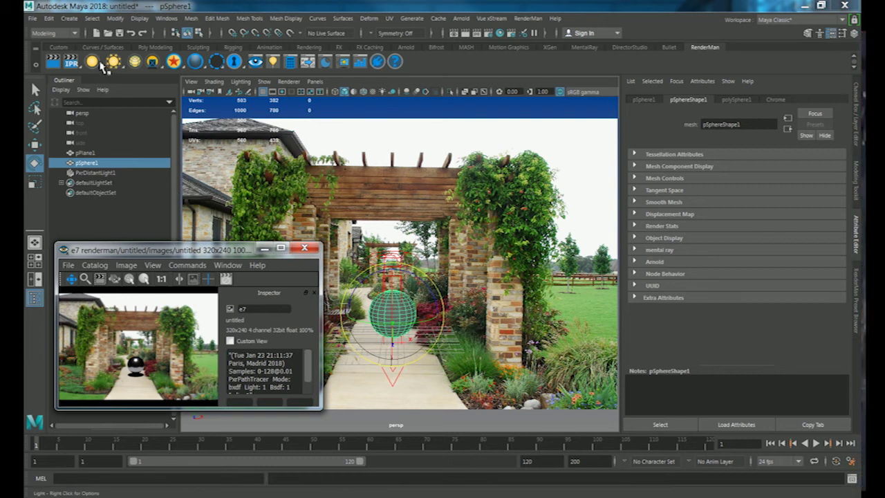
Add a PxrEnvDayLight environment light (PxrEnvDayLight1) from the RenderMan light shelf menu
right_click(152, 65)
right_click(112, 63)
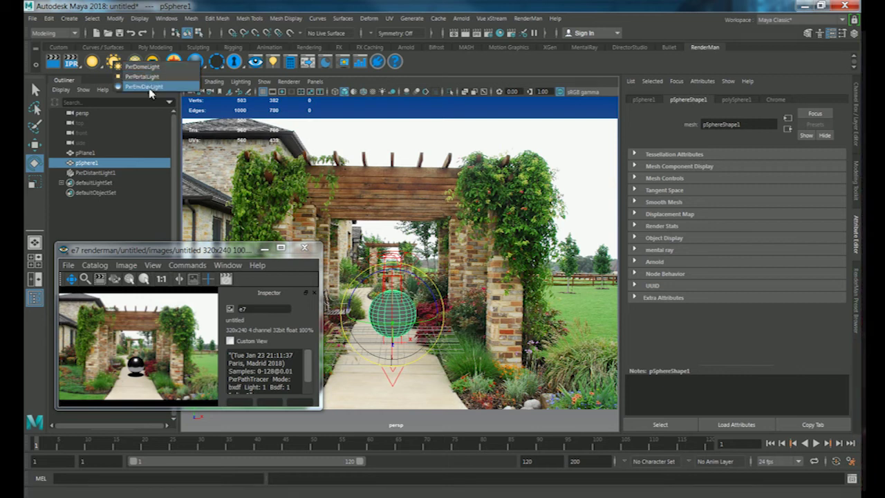
left_click(146, 87)
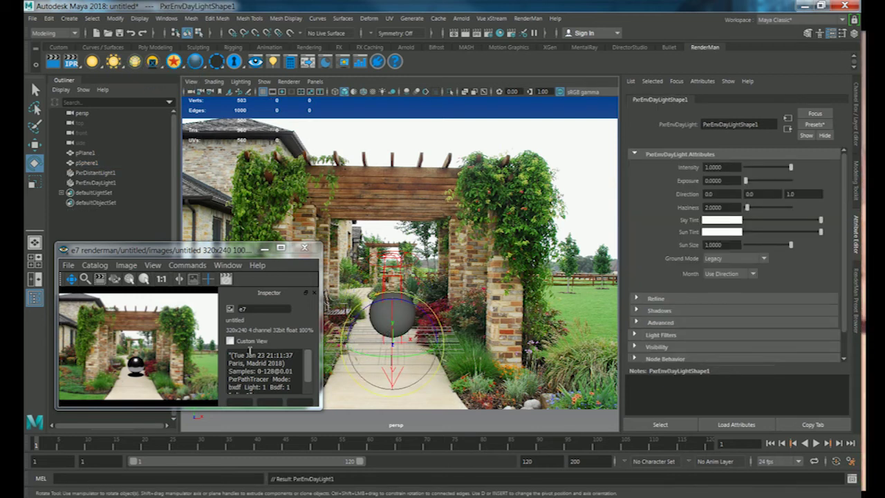
Refresh the preview render in the render window and select the ground plane
left_click(125, 264)
left_click(156, 291)
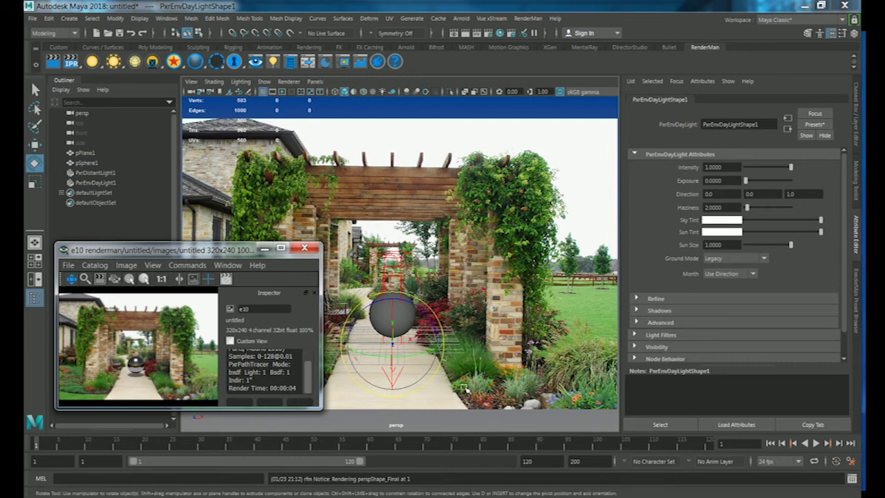
left_click(460, 366)
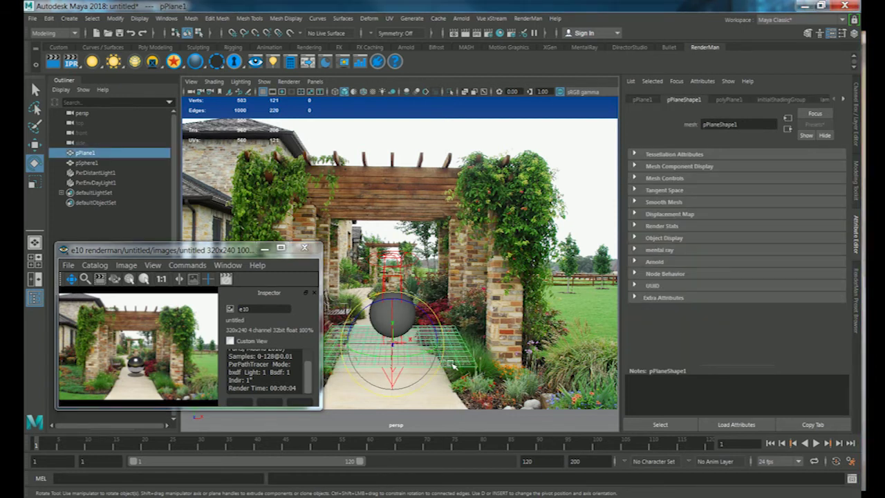
Rotate the ground plane about 33° around Y, start an IPR render, and briefly check Hypershade
left_click(408, 361)
left_click_drag(408, 360, 432, 358)
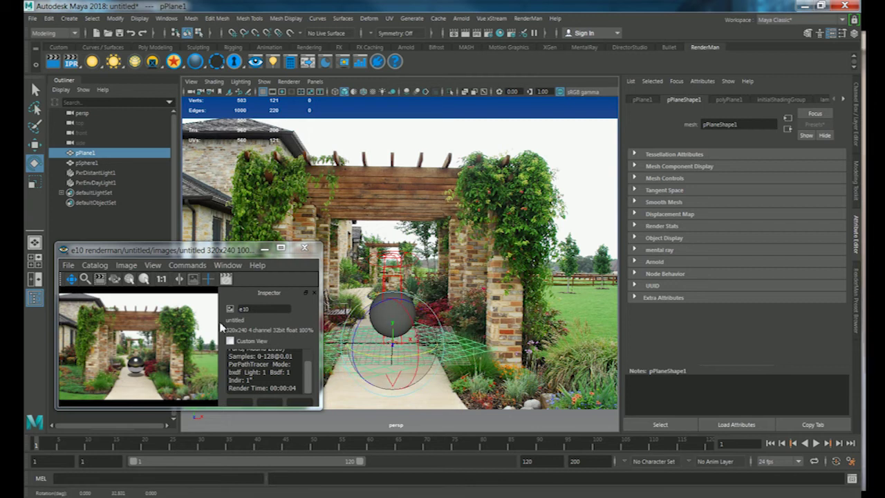
left_click(70, 61)
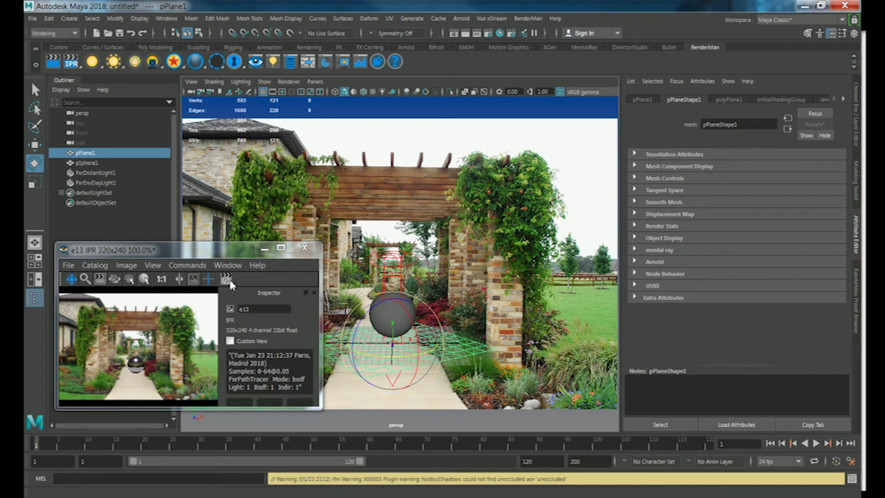
left_click(304, 248)
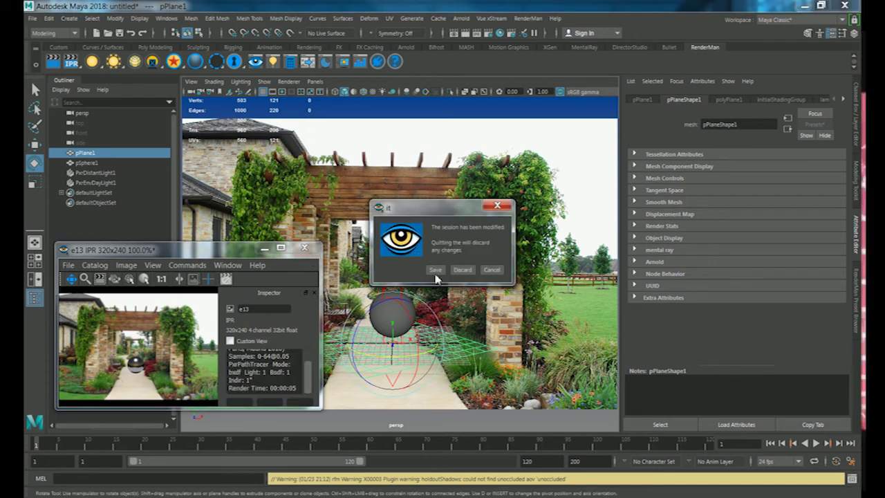
left_click(491, 269)
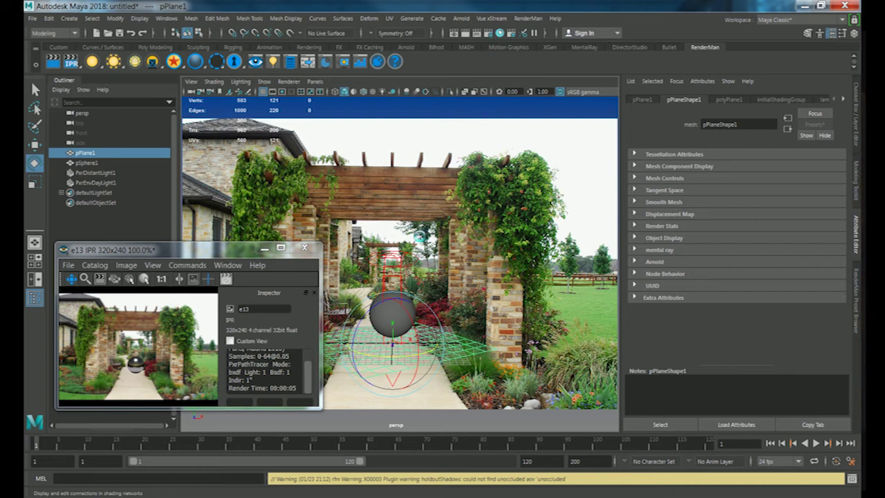
left_click(500, 32)
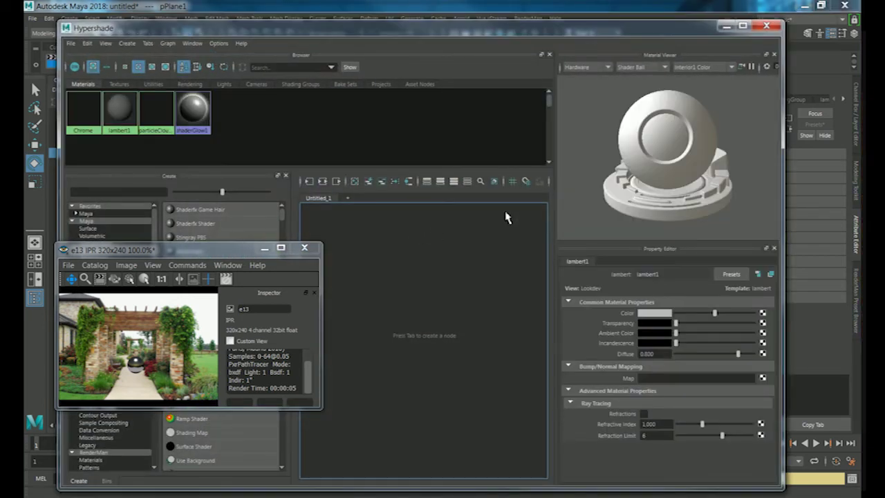
left_click(768, 27)
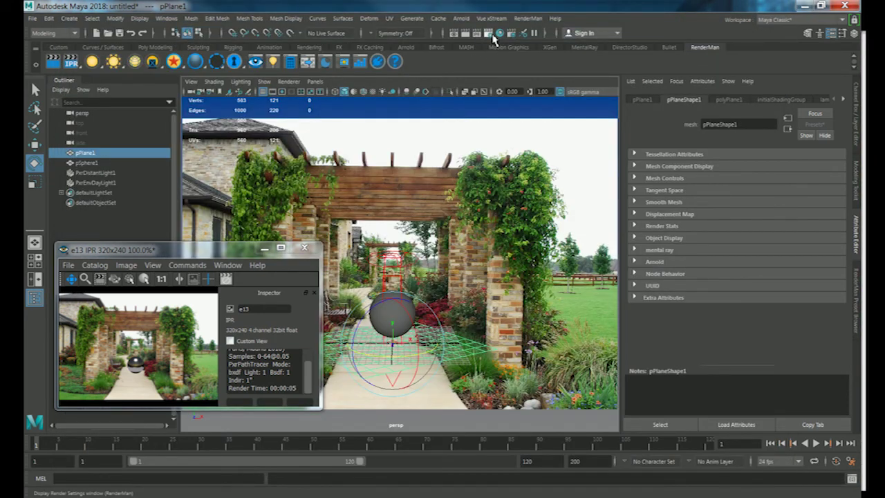
Set the render image size preset to HD 540 (960 x 540) and discard the IPR session
left_click(493, 38)
left_click(557, 353)
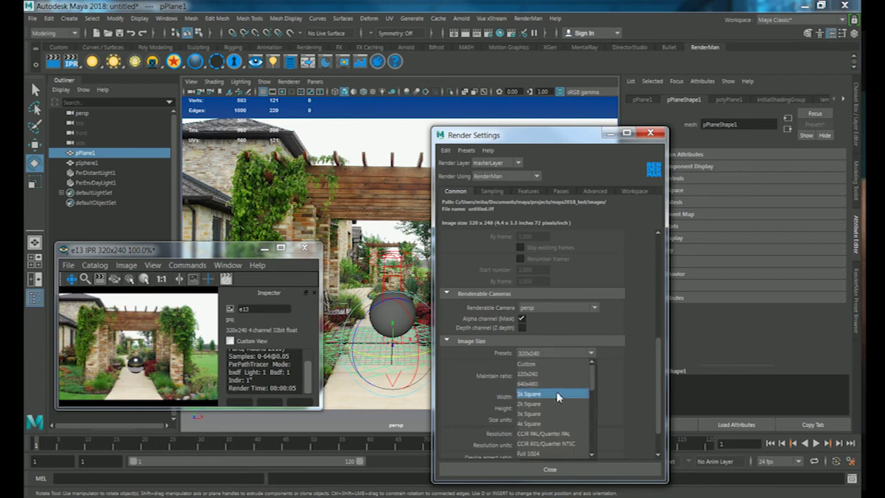
scroll(557, 405, "down", 3)
left_click(554, 411)
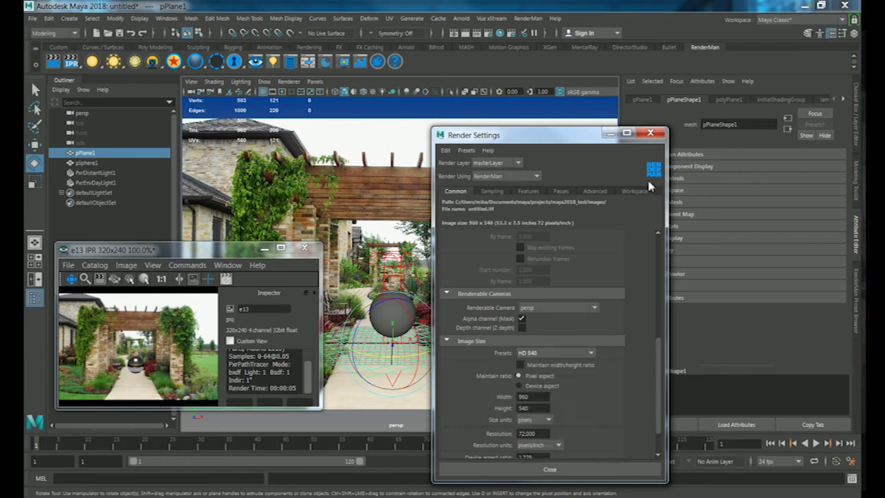
left_click(650, 132)
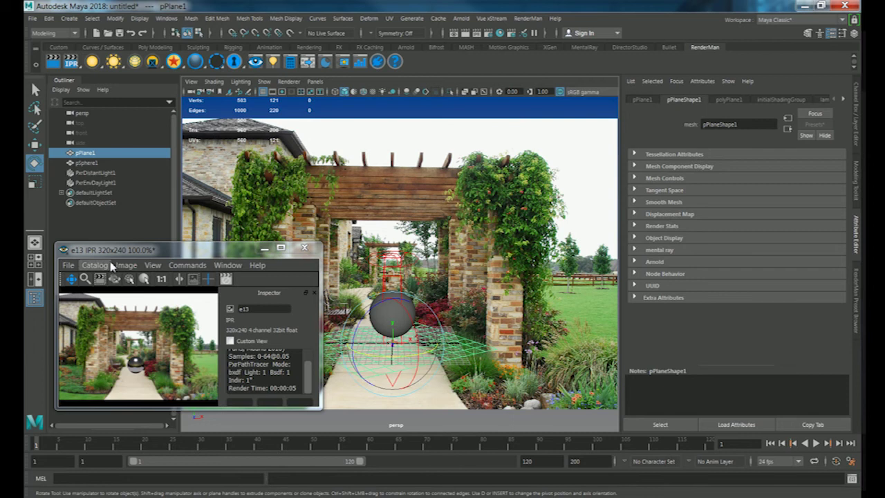
left_click(305, 248)
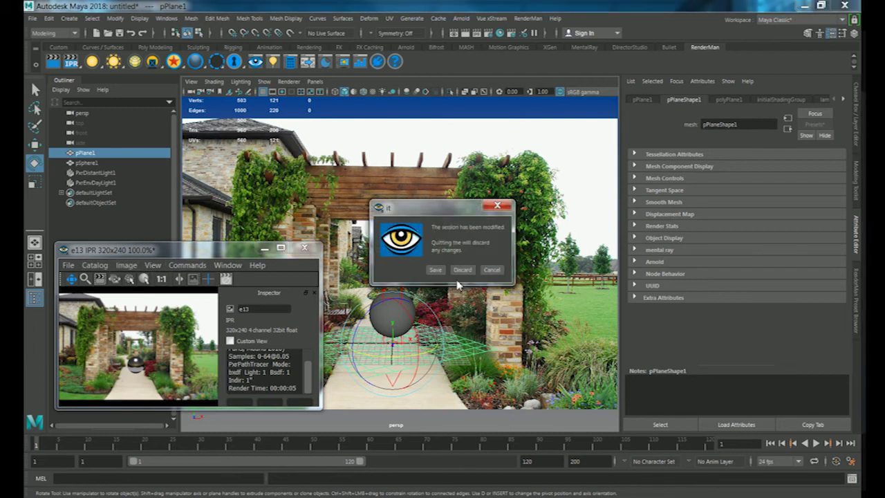
left_click(461, 270)
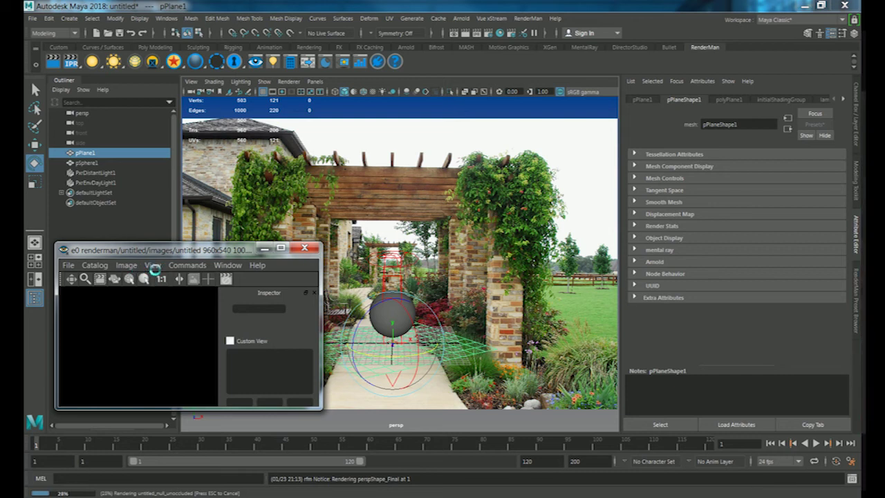
Fit the finished 960 x 540 render to its window and make the window slightly narrower
left_click(153, 267)
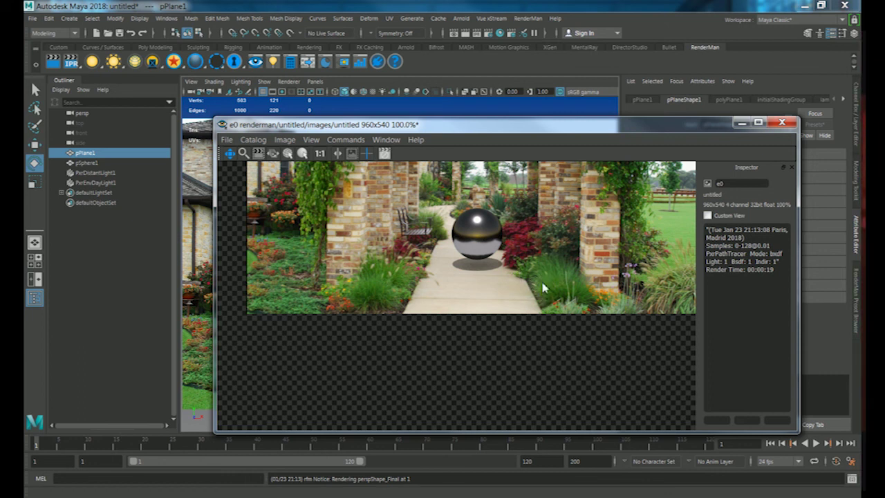
left_click(312, 140)
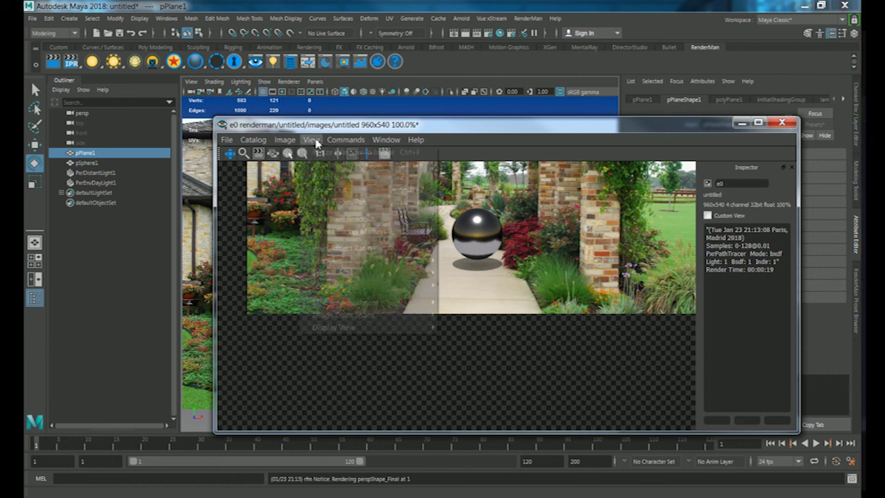
left_click(337, 164)
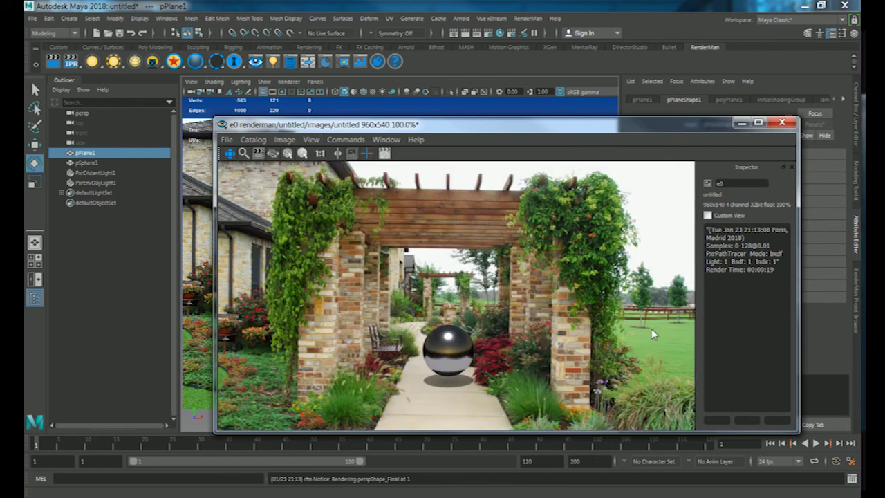
left_click_drag(797, 432, 796, 434)
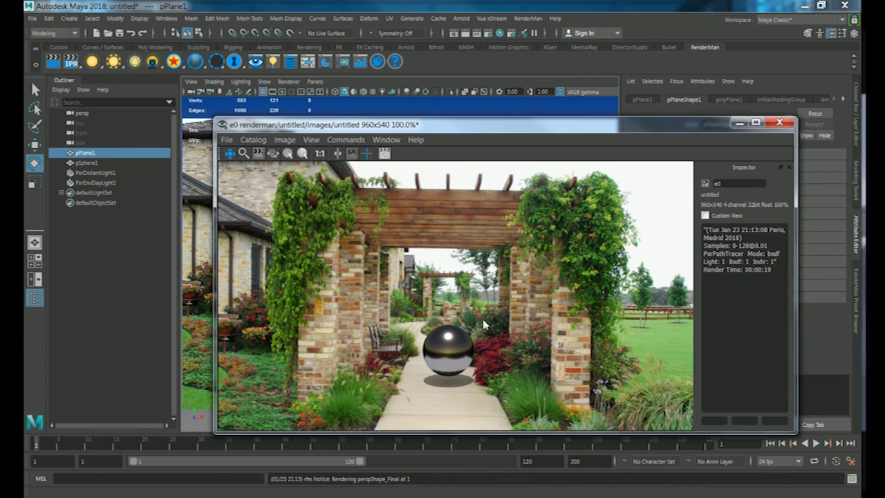